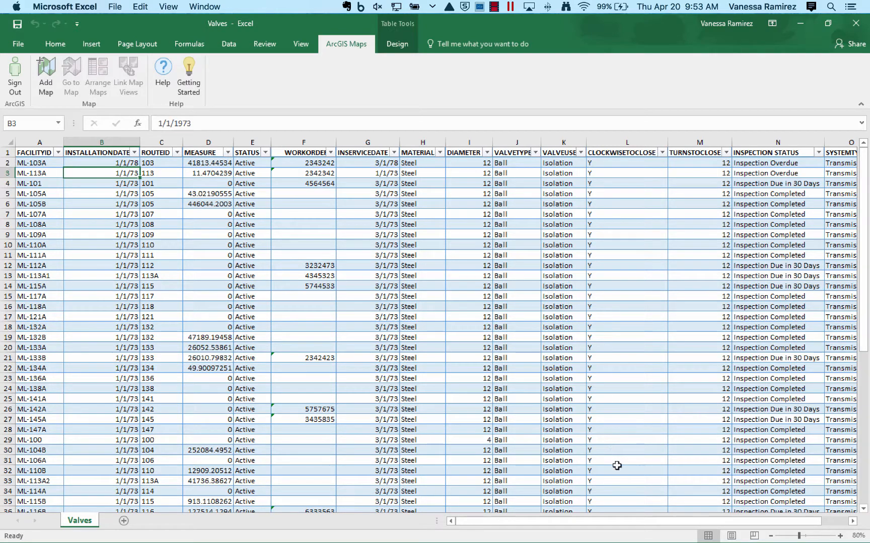
Review the columns of the valve table and add a new ArcGIS map for it
drag(620, 524, 654, 529)
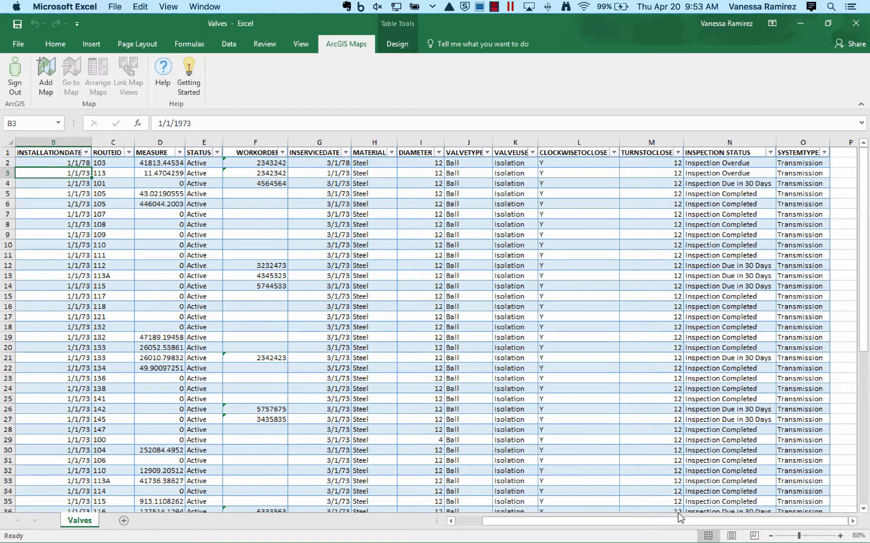
drag(679, 520, 635, 523)
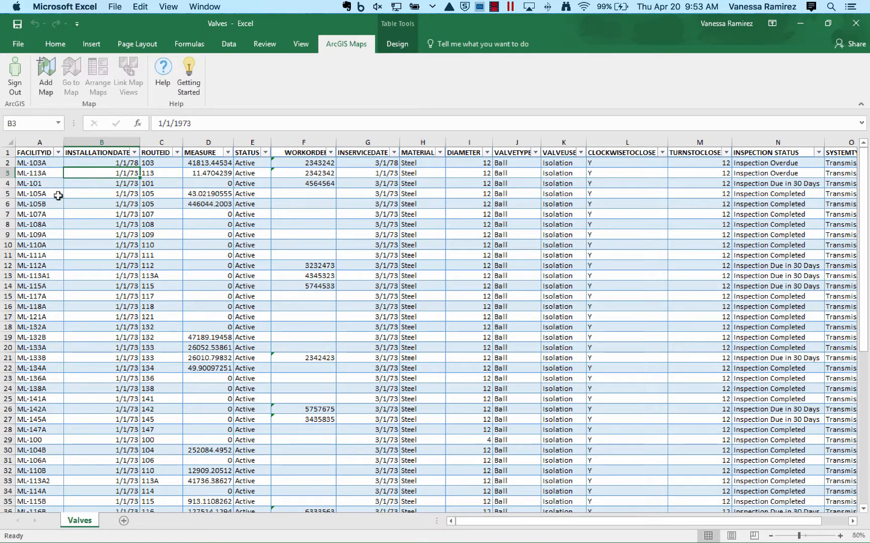
click(40, 73)
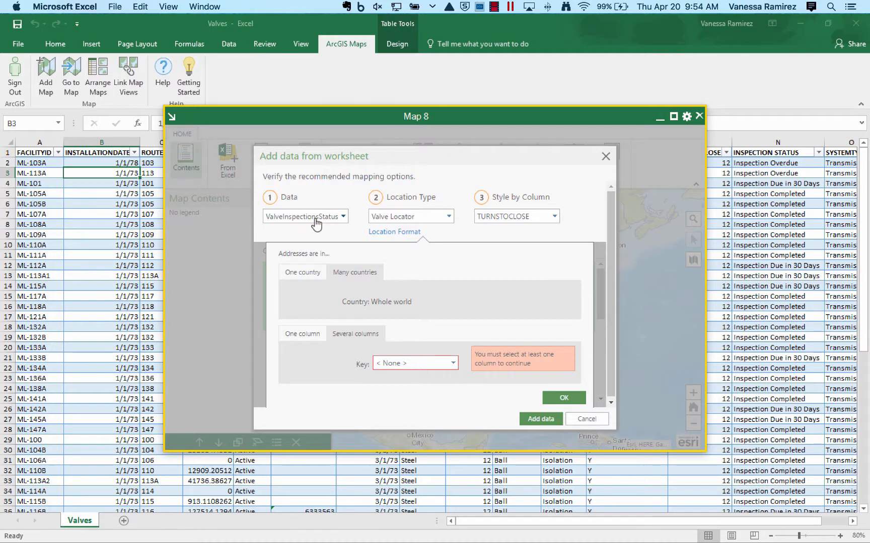
Keep Valve Locator as the location type and set FACILITYID as its key column
click(446, 224)
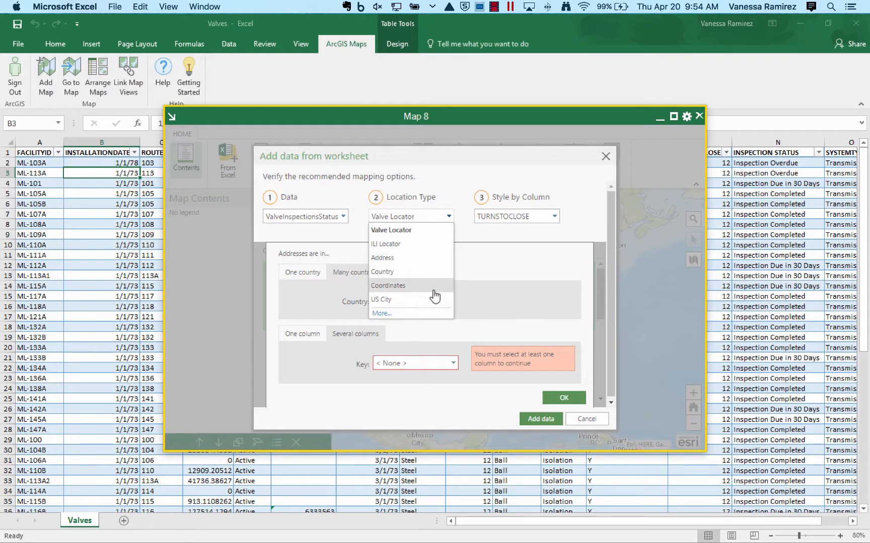
click(424, 232)
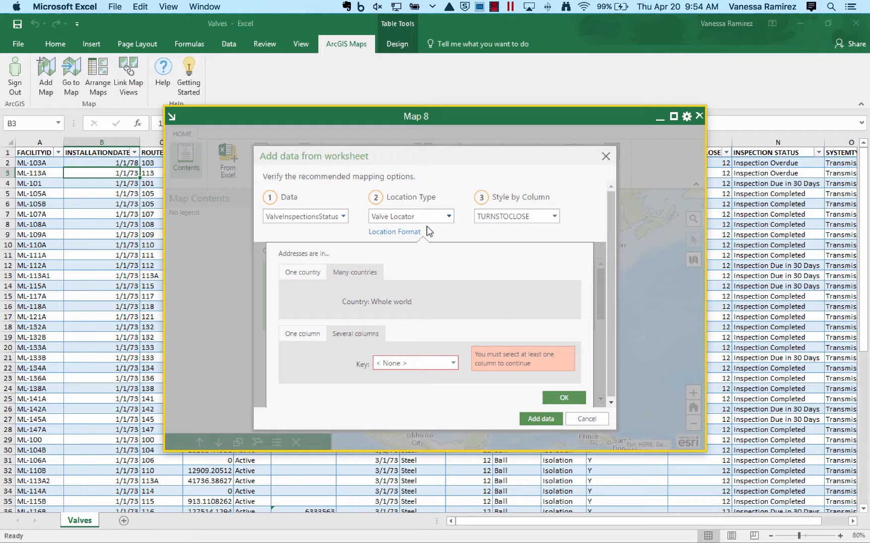
click(446, 364)
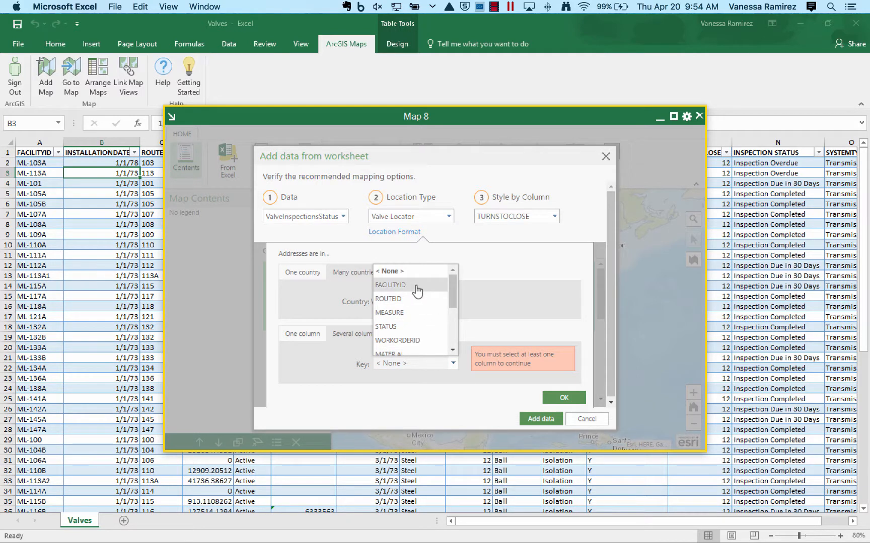
click(395, 285)
click(563, 398)
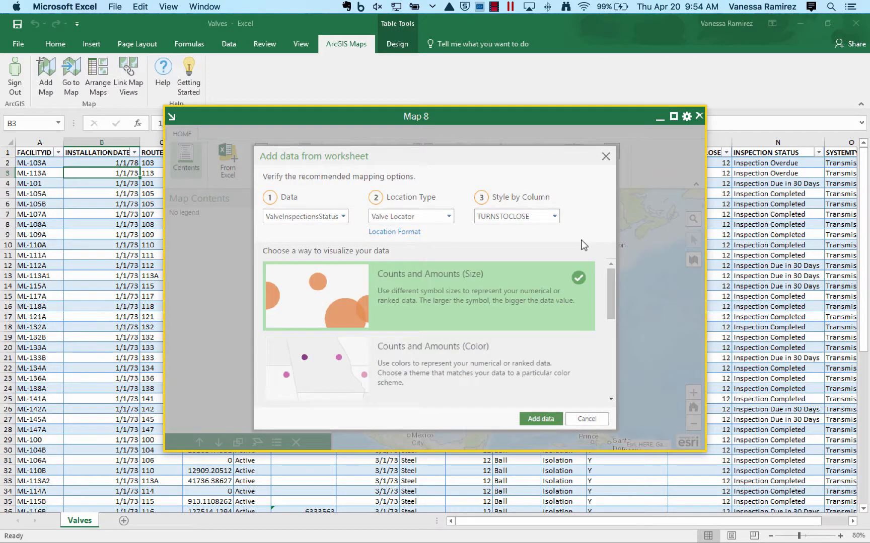
Style the valves by the INSPECTION STATUS column with unique symbols and add the data to the map
click(555, 217)
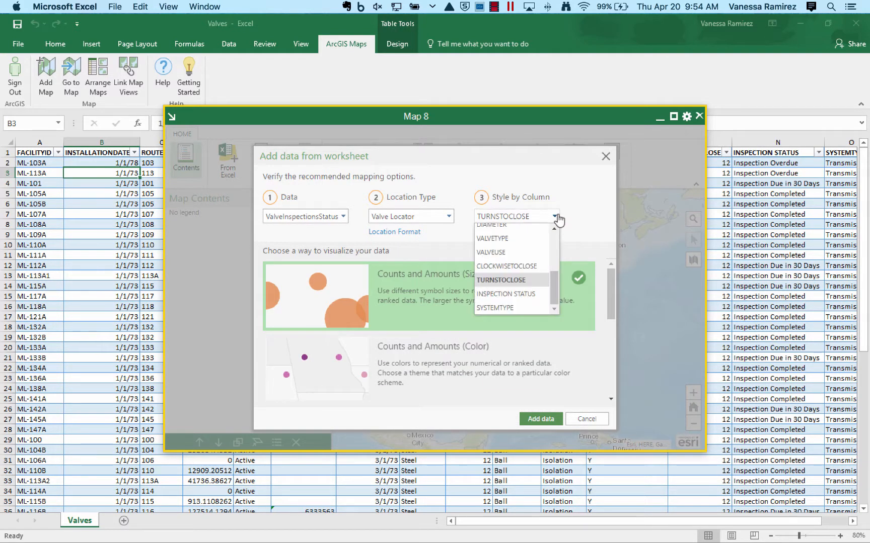
click(534, 287)
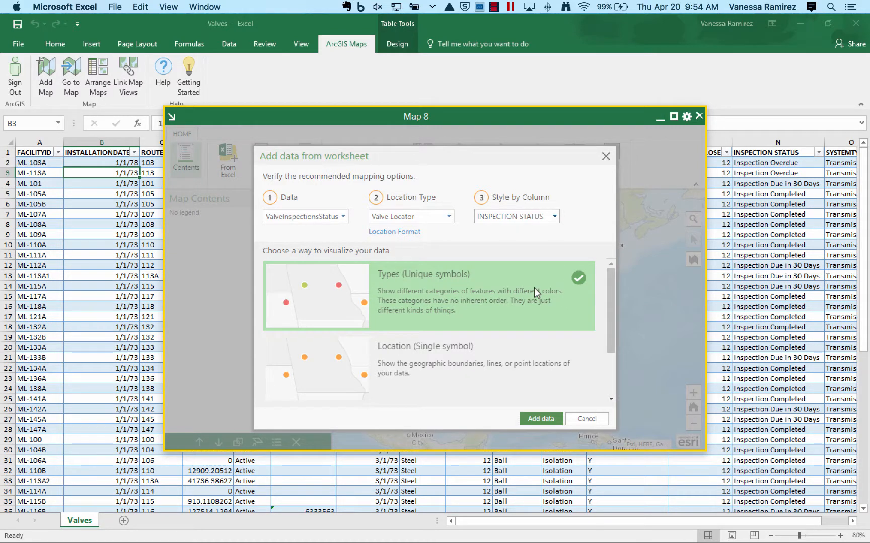
click(540, 420)
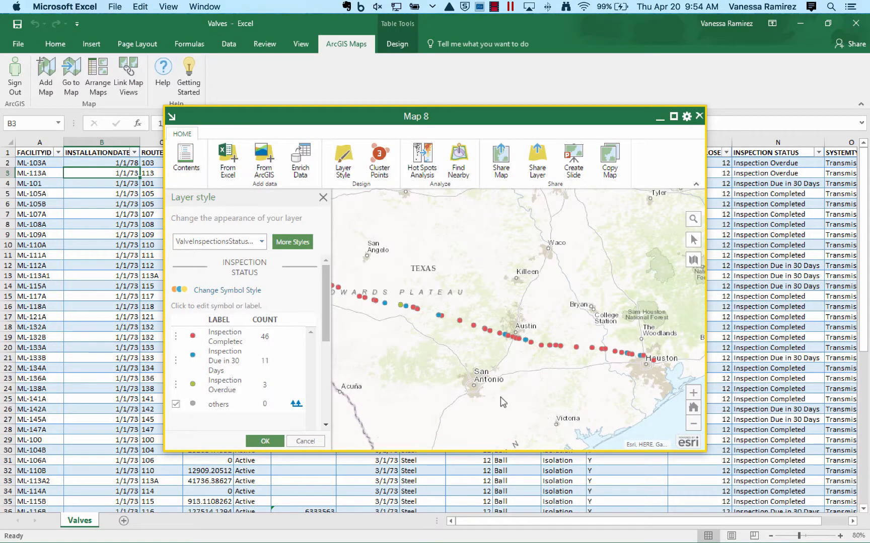
Change the Inspection Overdue symbol to a purple star of 24 px and apply the layer style
drag(447, 373, 476, 364)
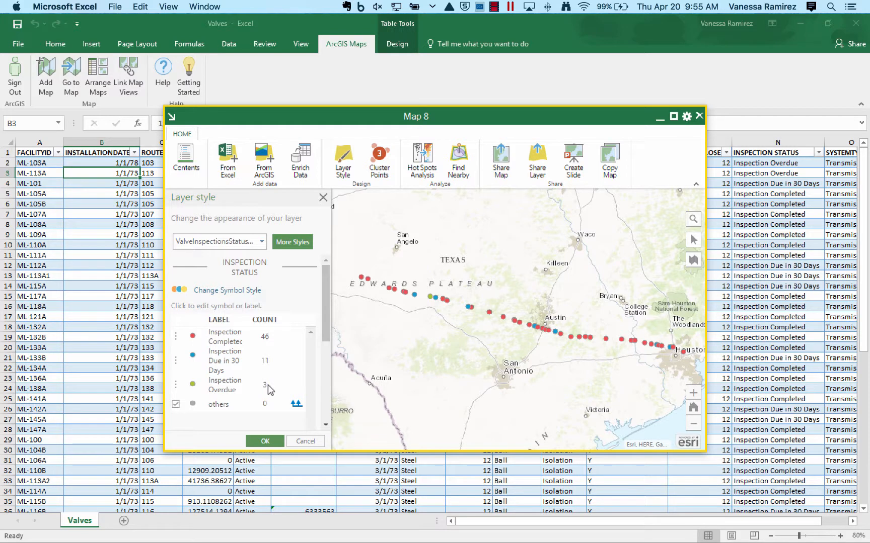
click(193, 385)
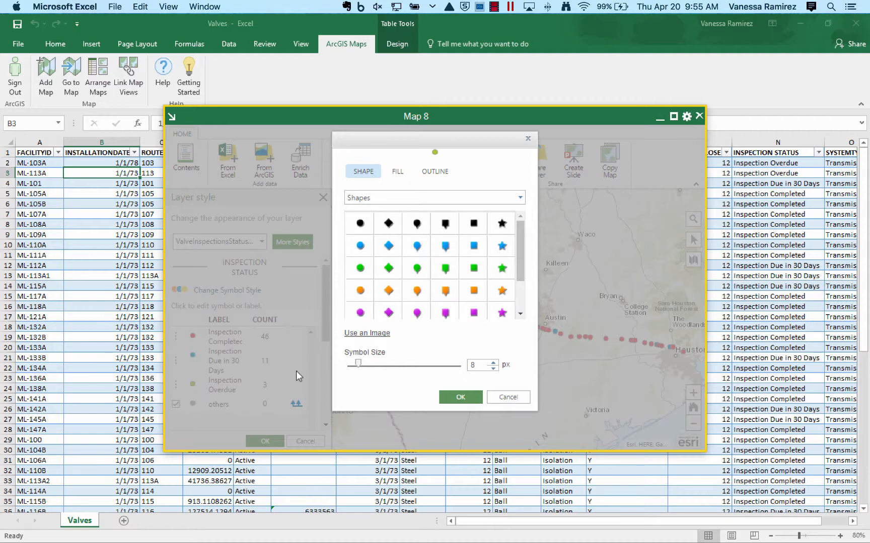
click(505, 314)
double_click(481, 364)
text(24)
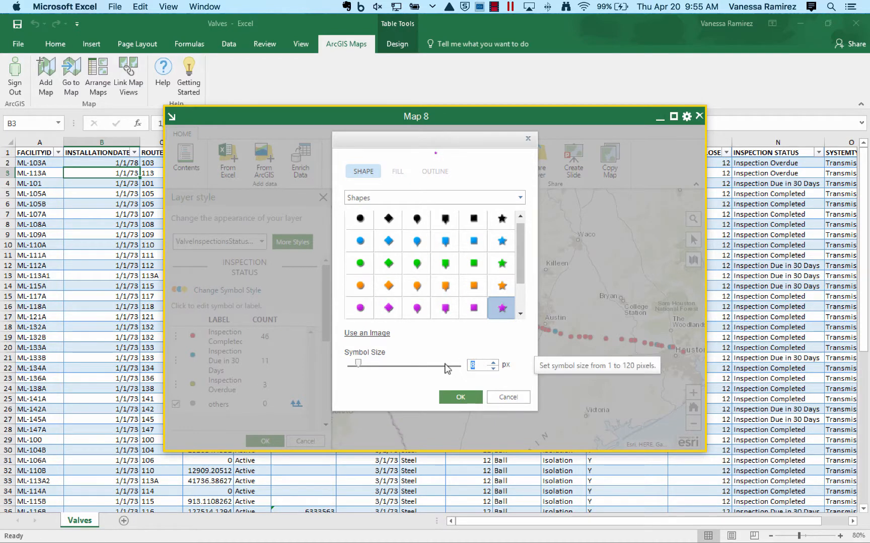
click(459, 406)
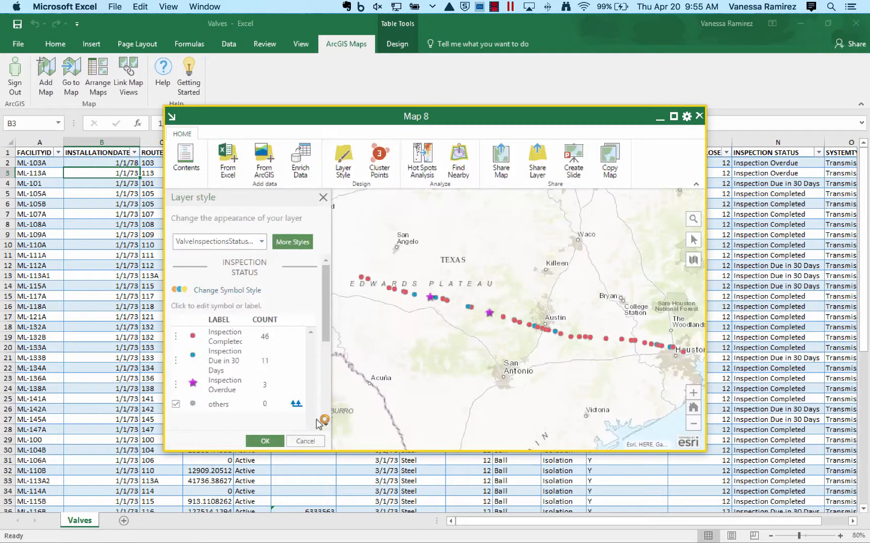
click(259, 442)
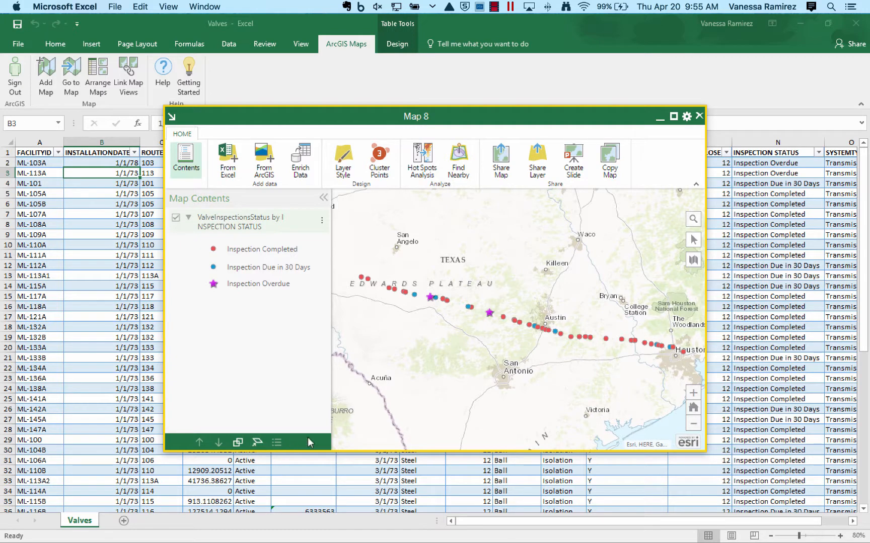
Examine the attributes of valve ML-115B on the map and locate its row in the worksheet
click(447, 301)
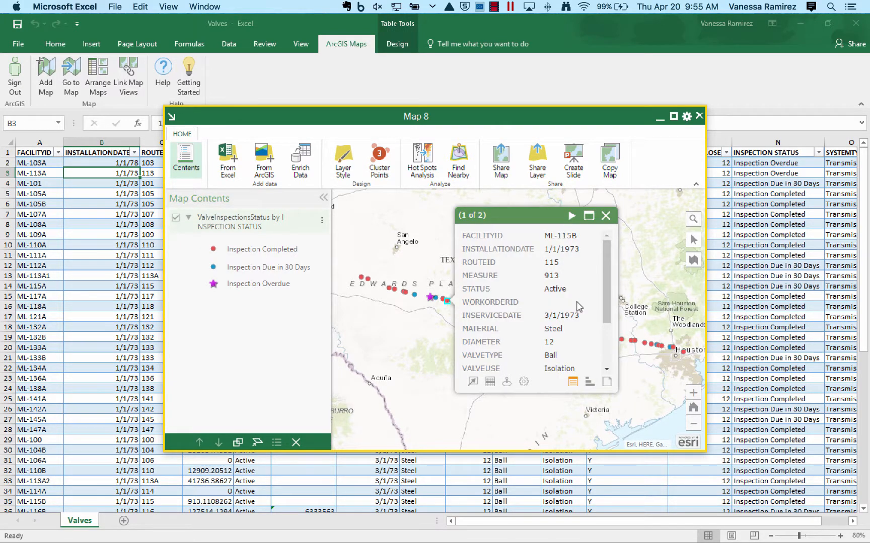
scroll(609, 300, down, 1)
drag(609, 301, 607, 326)
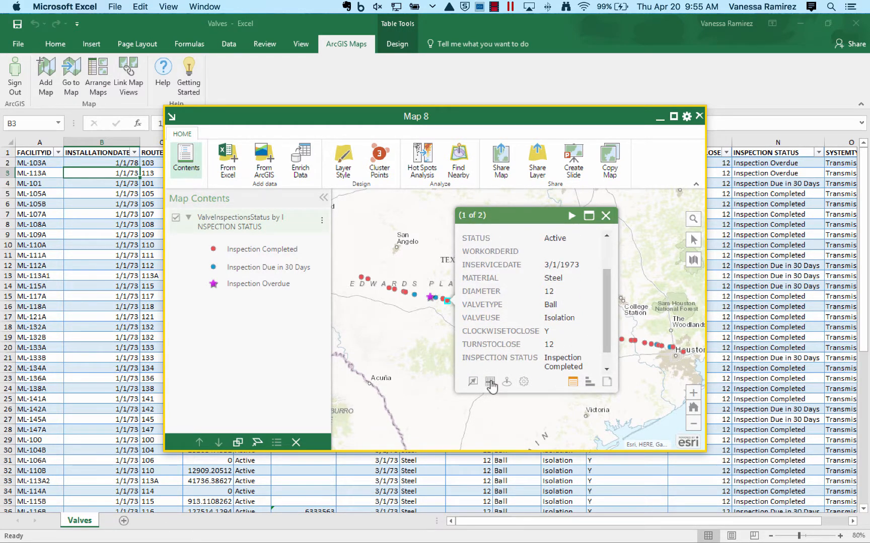
click(489, 383)
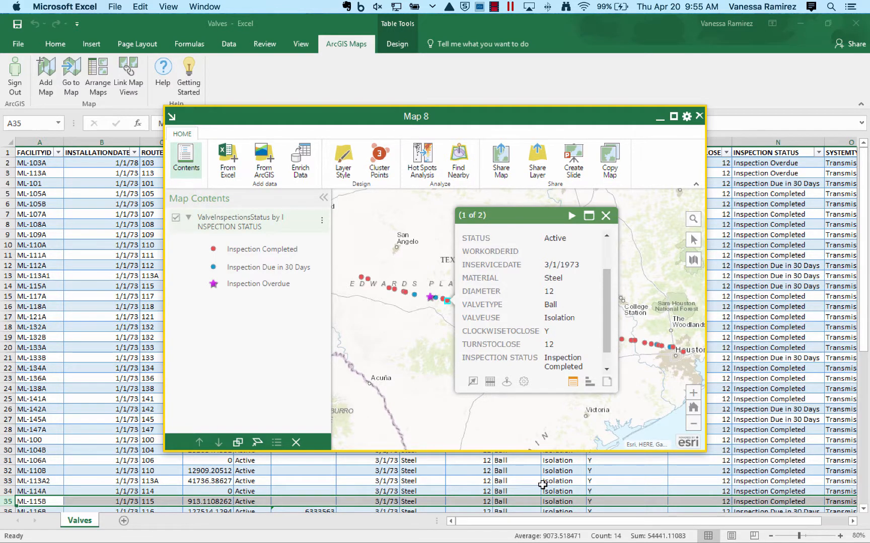
click(606, 215)
Filter the INSPECTION STATUS column to Inspection Overdue only, with the map moved clear of that column
drag(616, 115, 481, 134)
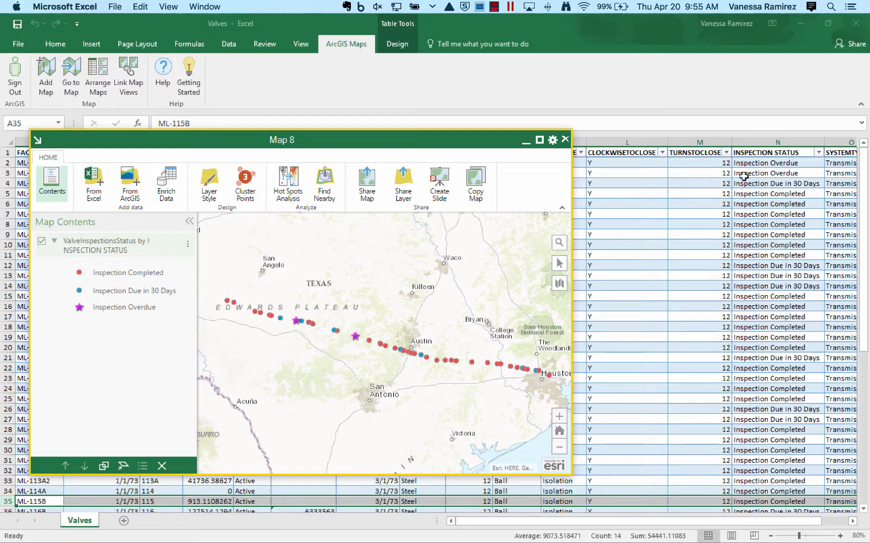
click(819, 153)
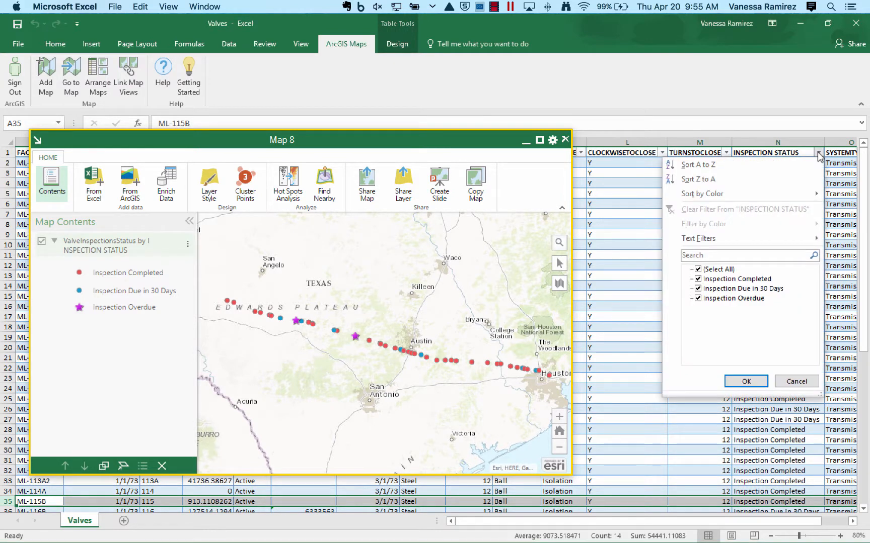
click(698, 270)
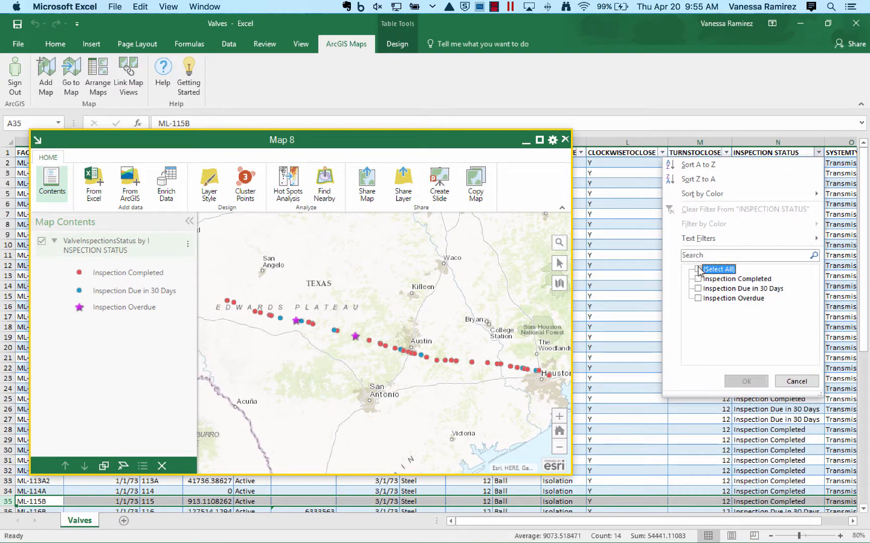
click(697, 299)
click(747, 381)
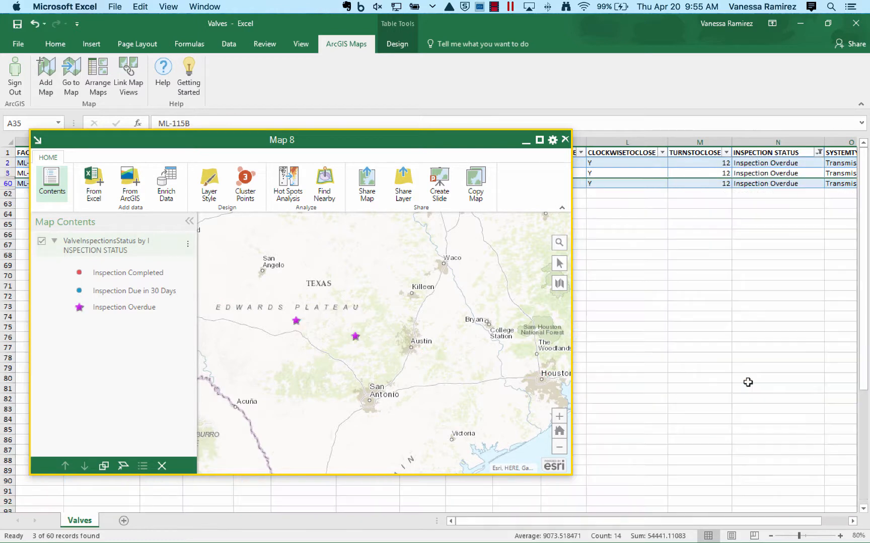
Search ArcGIS within the organization for "station series" and add the Station Series Network layer with zooming to data turned off
drag(370, 278, 503, 310)
drag(378, 137, 501, 133)
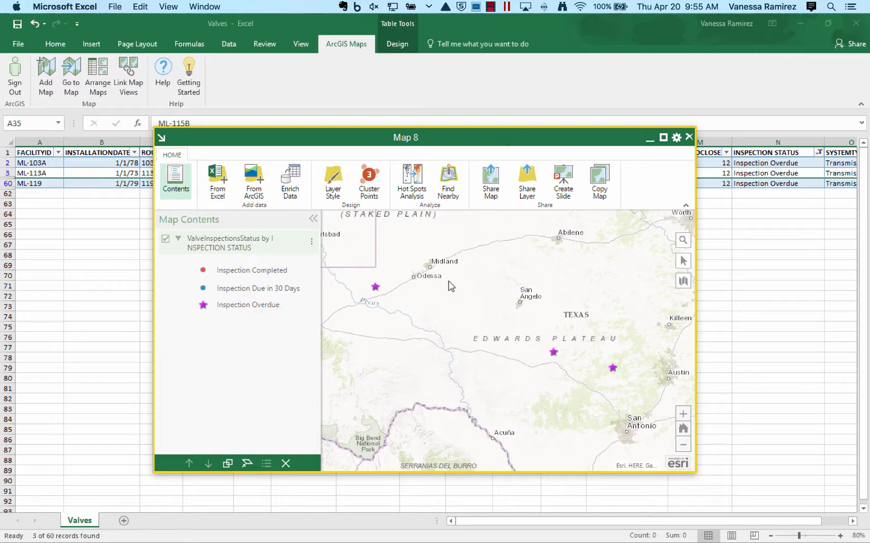
drag(447, 280, 455, 283)
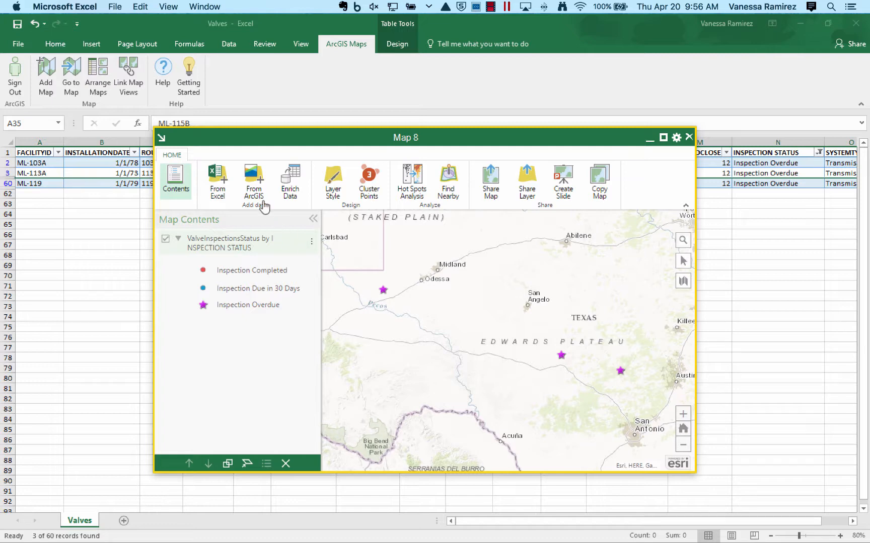
click(256, 194)
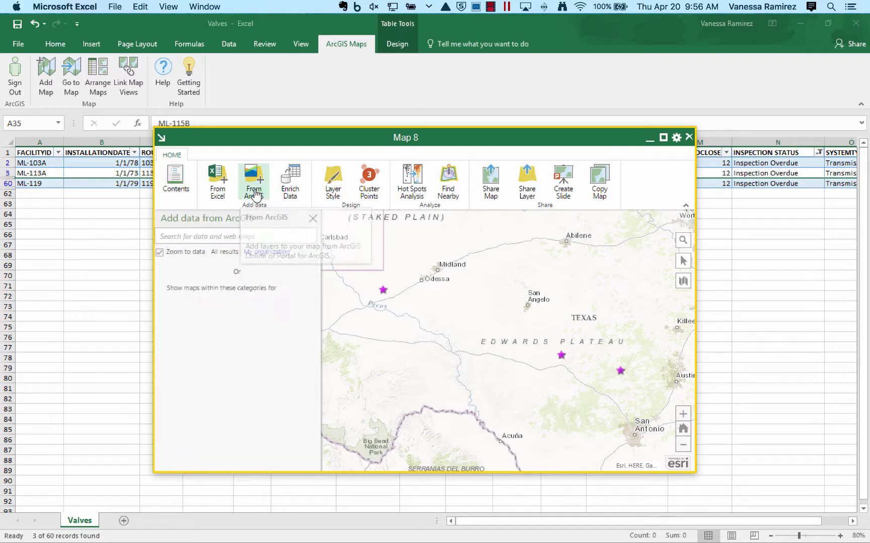
click(157, 254)
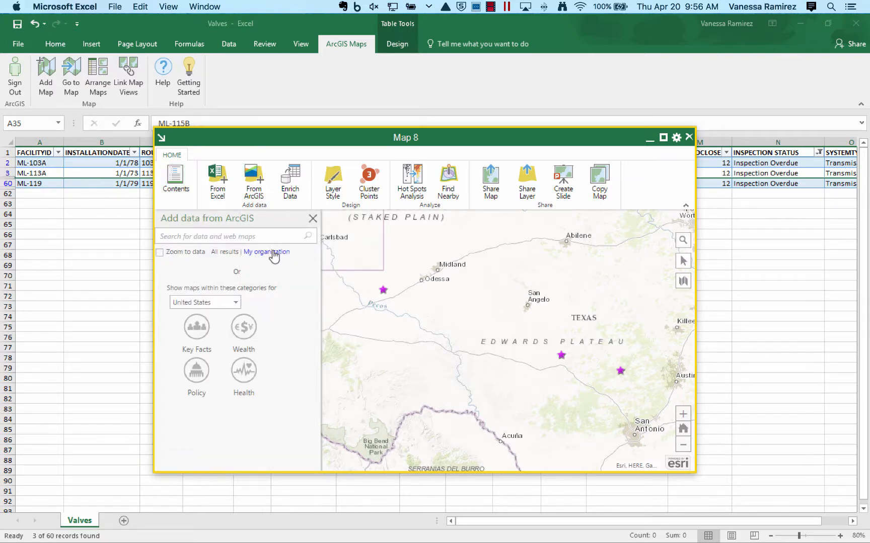
click(274, 252)
text(station series)
key(Return)
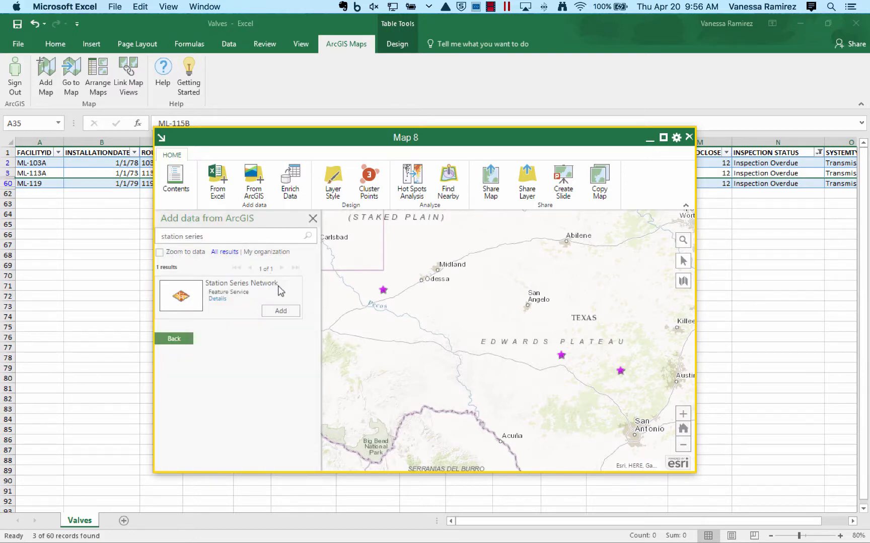
click(280, 311)
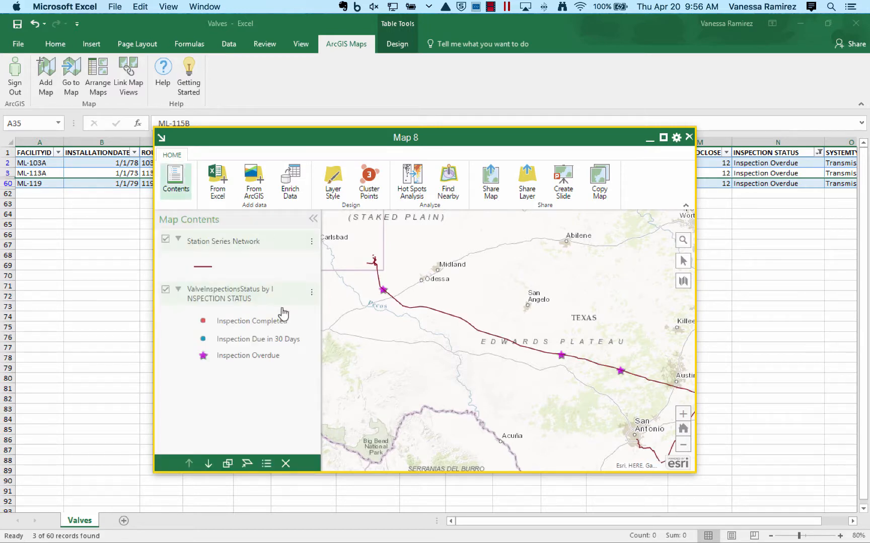
Move the Station Series Network layer below the valve inspection layer and create a slide from the map
click(209, 463)
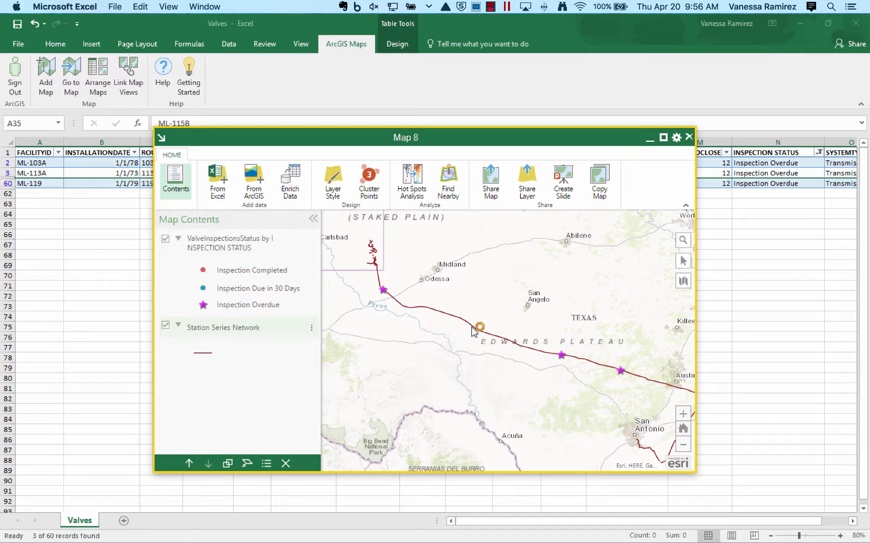
click(503, 326)
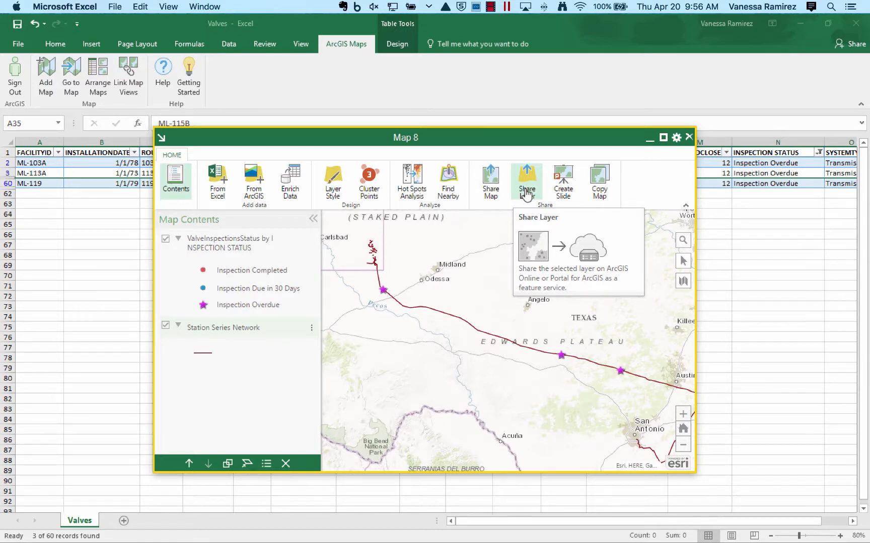
click(569, 198)
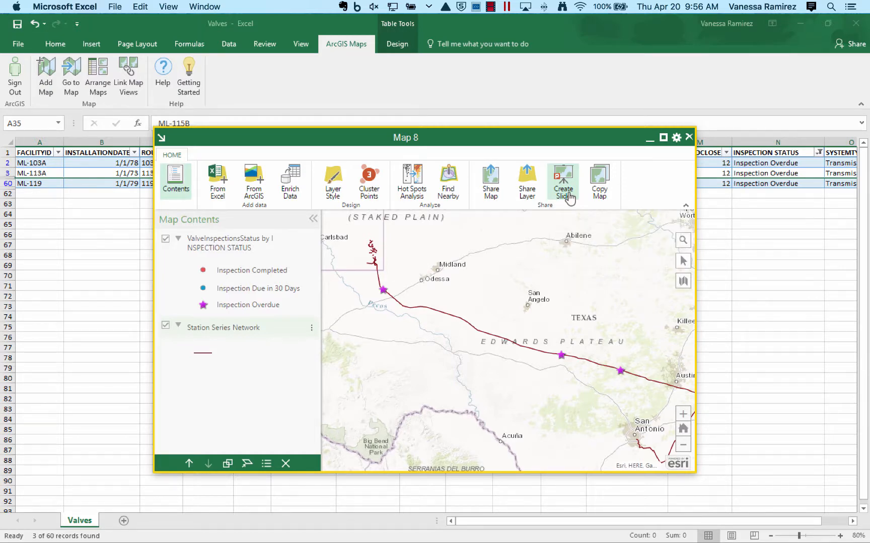